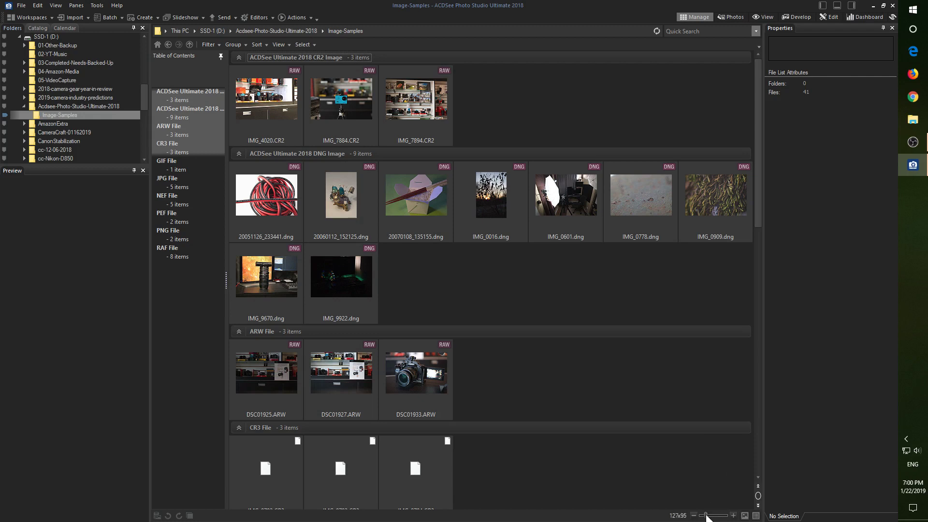
Enlarge the Image-Samples folder thumbnails with the thumbnail size slider.
left_click_drag(706, 517, 713, 517)
Select the 20060112_152125.dng photo in the Image-Samples folder.
left_click(360, 211)
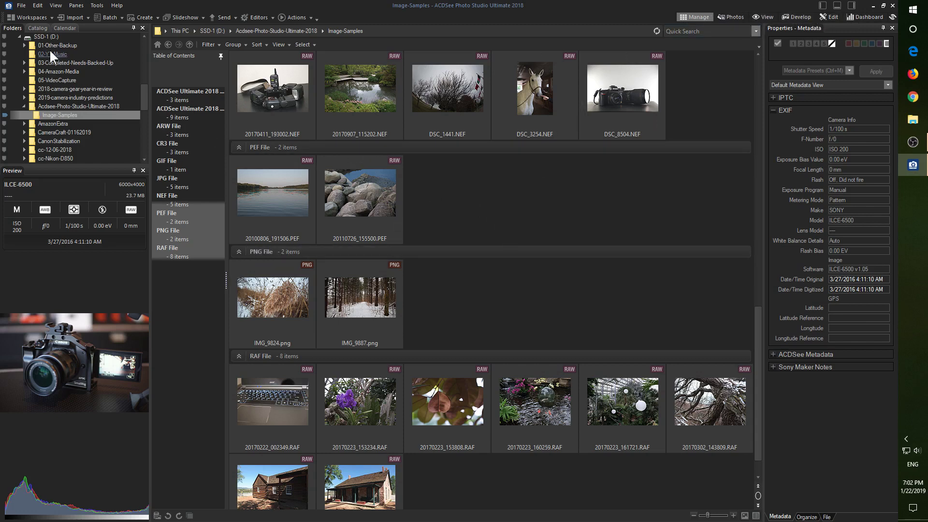
Look at the Catalog and Calendar tabs, return to Folders, and select DSC_1441.NEF.
left_click(38, 28)
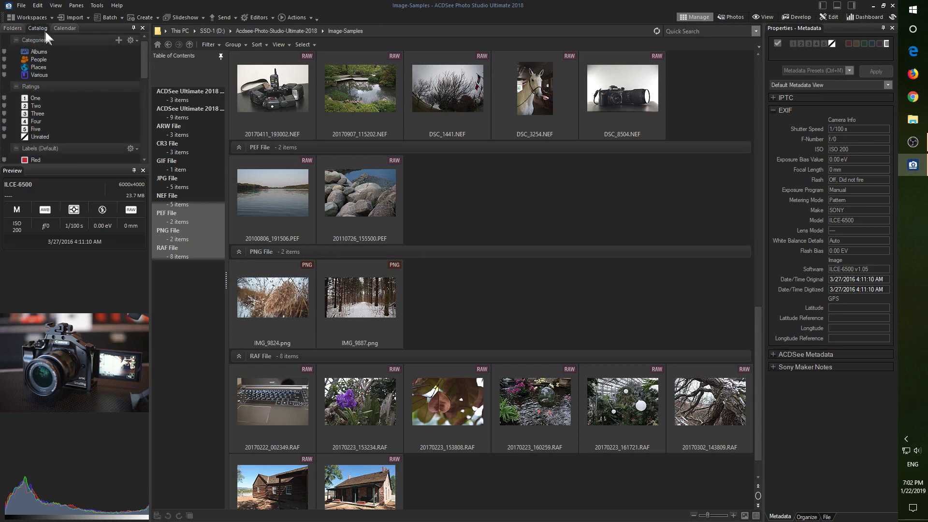
scroll(60, 62, "down", 2)
scroll(60, 63, "up", 2)
left_click(65, 28)
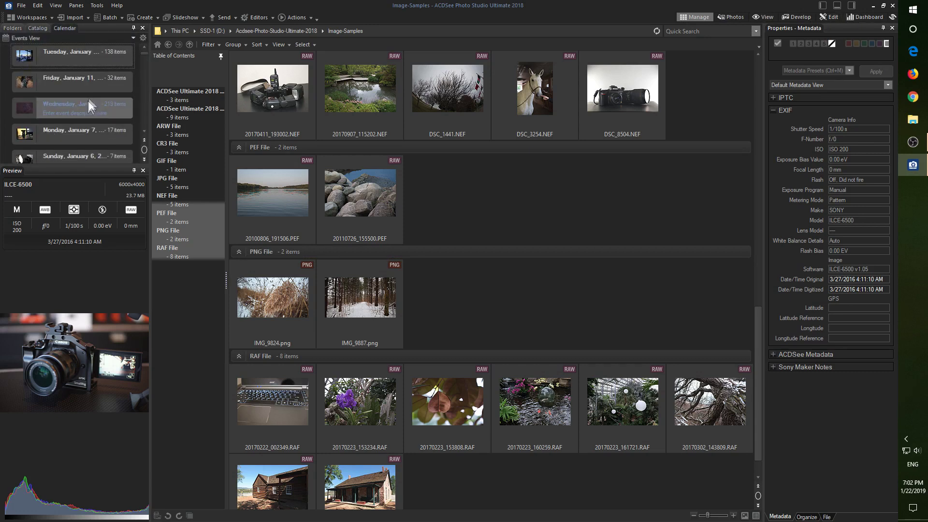
left_click(13, 27)
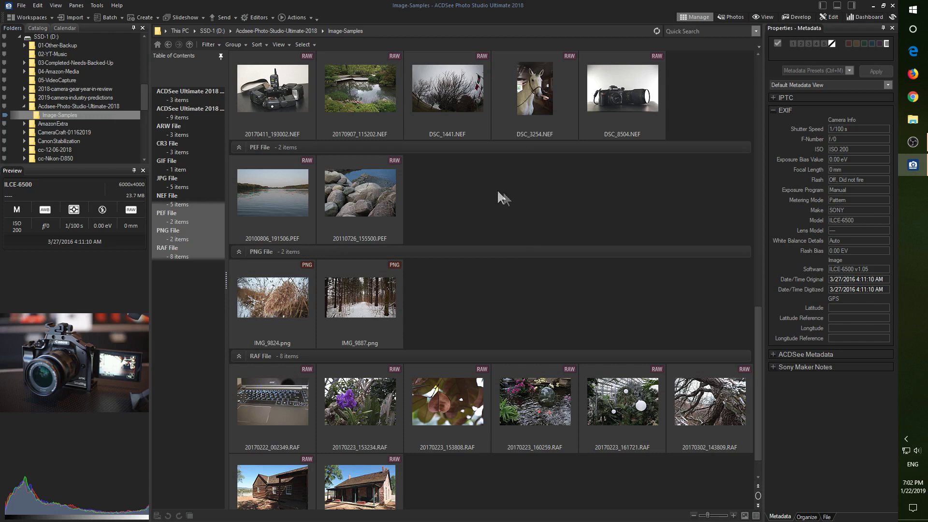
left_click(443, 91)
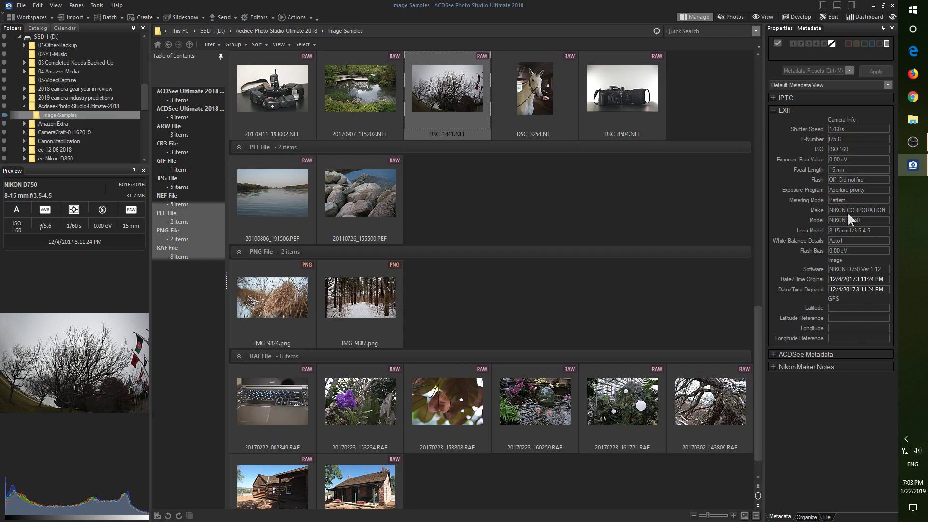
Drill the Photos timeline from years down to days and open IMG_9733.dng.
left_click(731, 17)
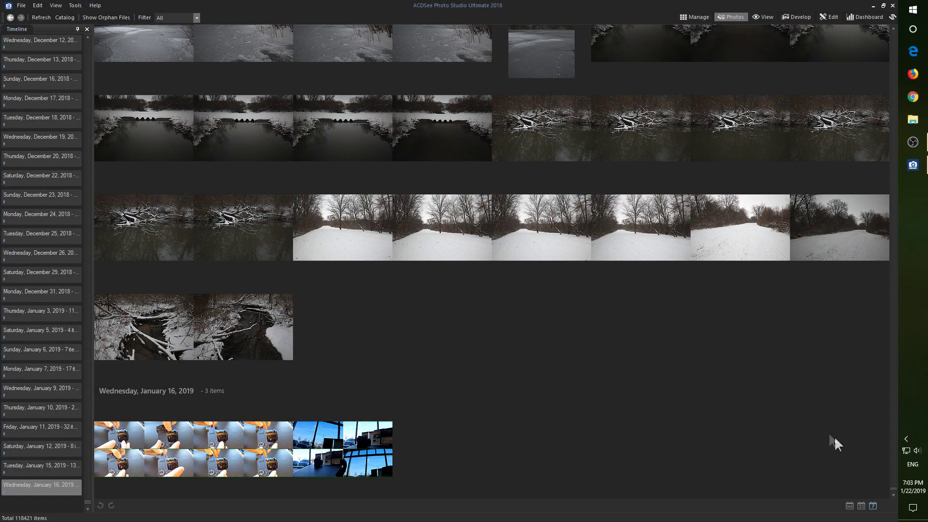
left_click(850, 506)
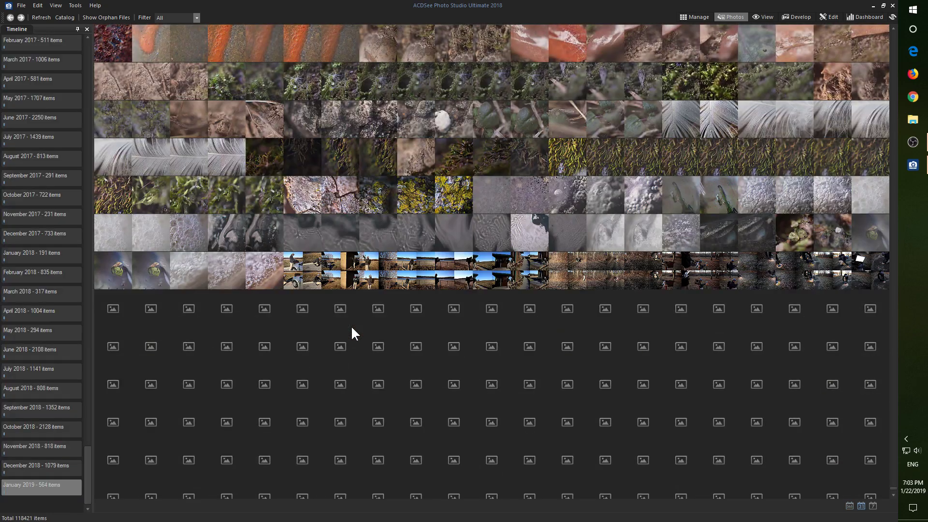
left_click(341, 313)
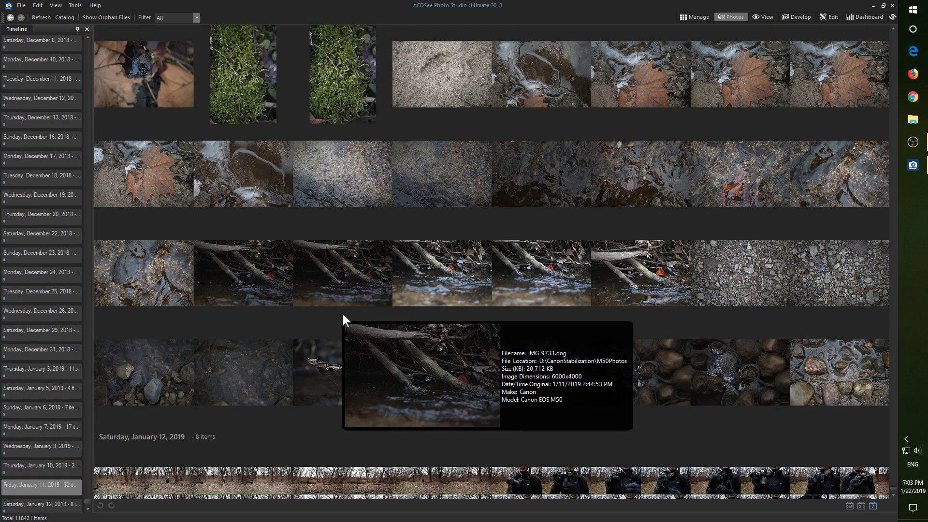
left_click(344, 291)
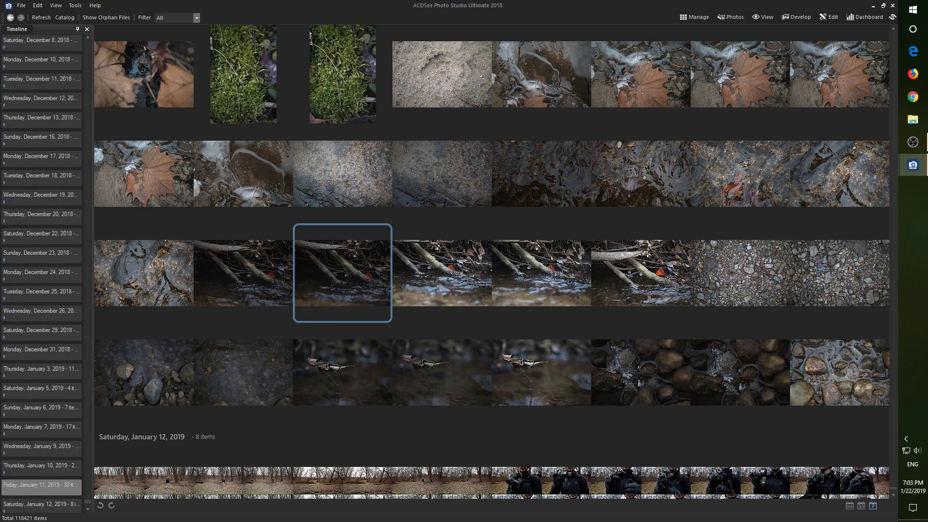
double_click(344, 275)
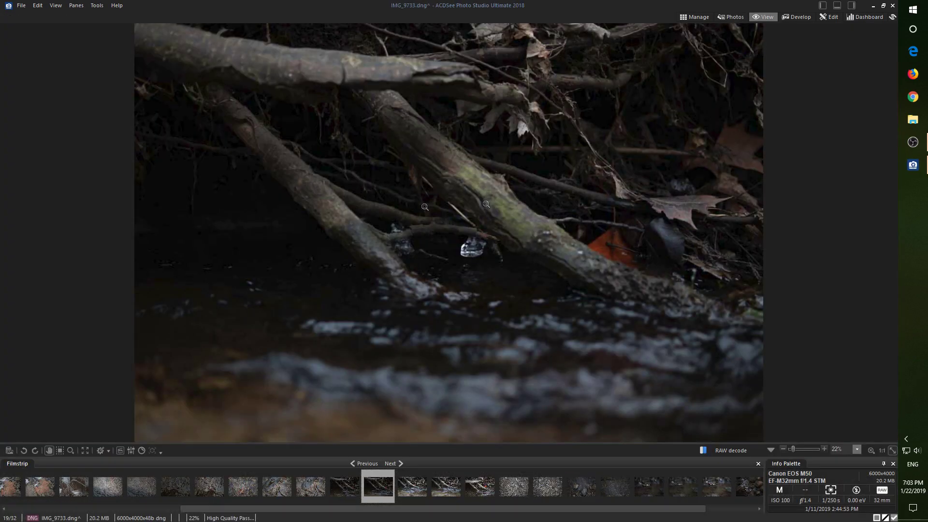
Toggle IMG_9733.dng between 100% and fit, then zoom into the branches and pan.
left_click(556, 251)
left_click(178, 261)
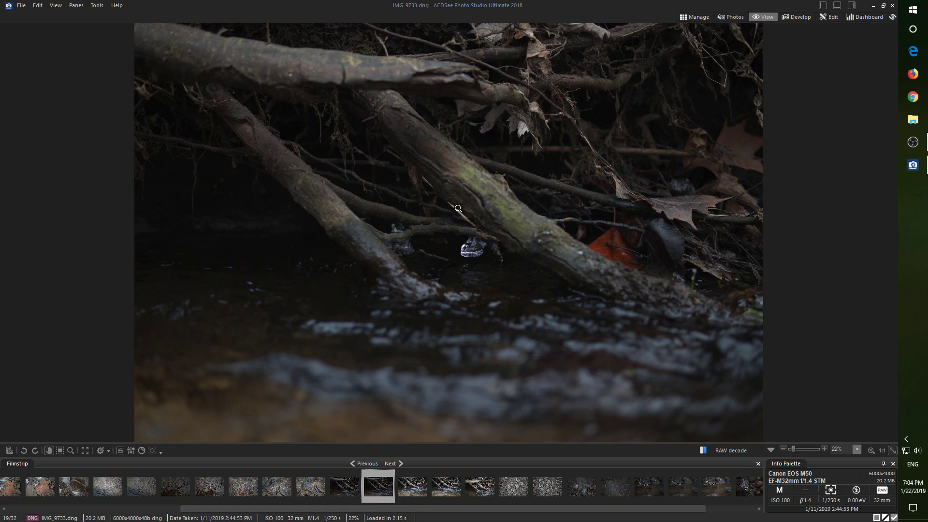
left_click(480, 233)
mouse_move(471, 232)
left_mouse_down()
mouse_move(321, 196)
mouse_move(317, 185)
left_mouse_up()
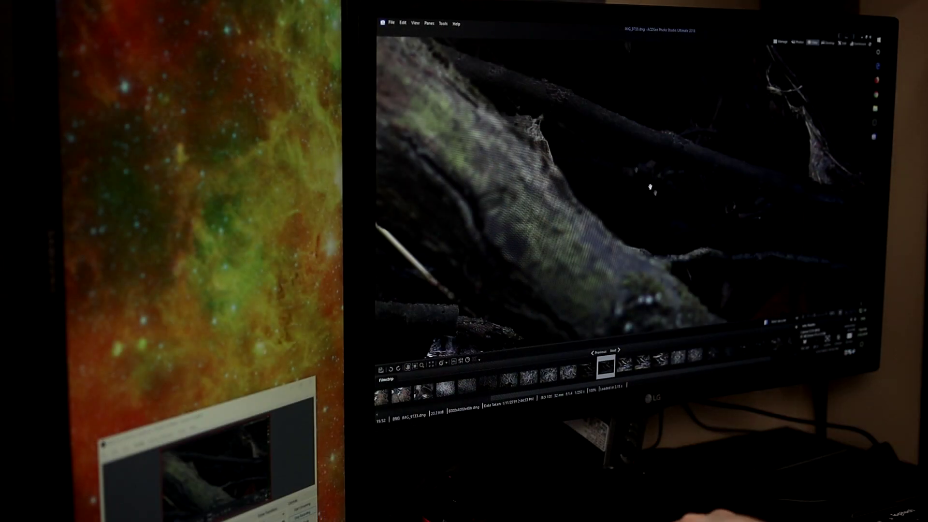
Show the file list on the second monitor, move to the next photo, and go full screen.
left_click(432, 23)
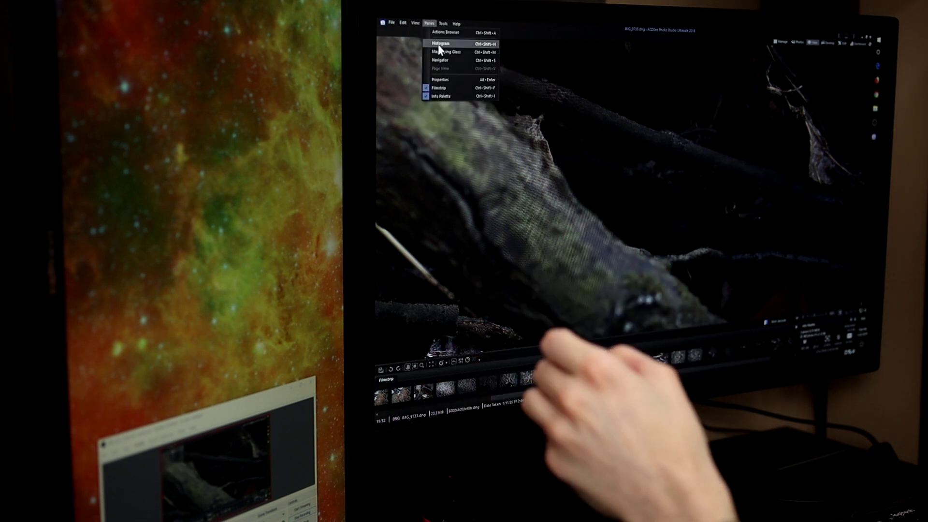
left_click(439, 63)
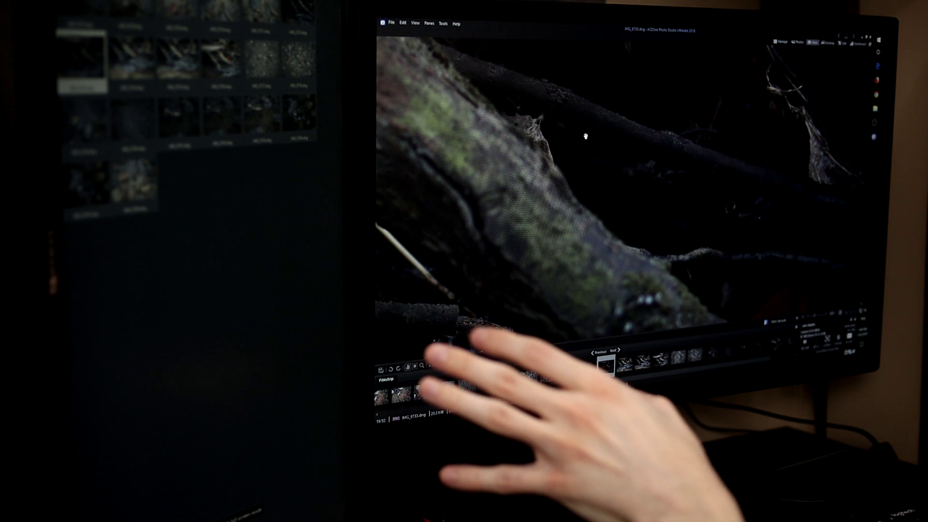
key("Right")
key("f")
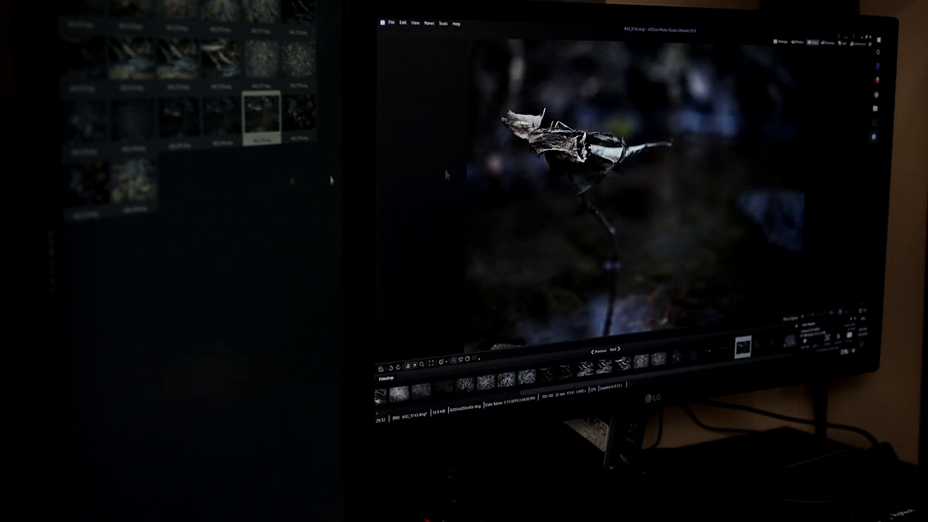
Show the dried-leaf photo itself on the second monitor.
left_click(414, 23)
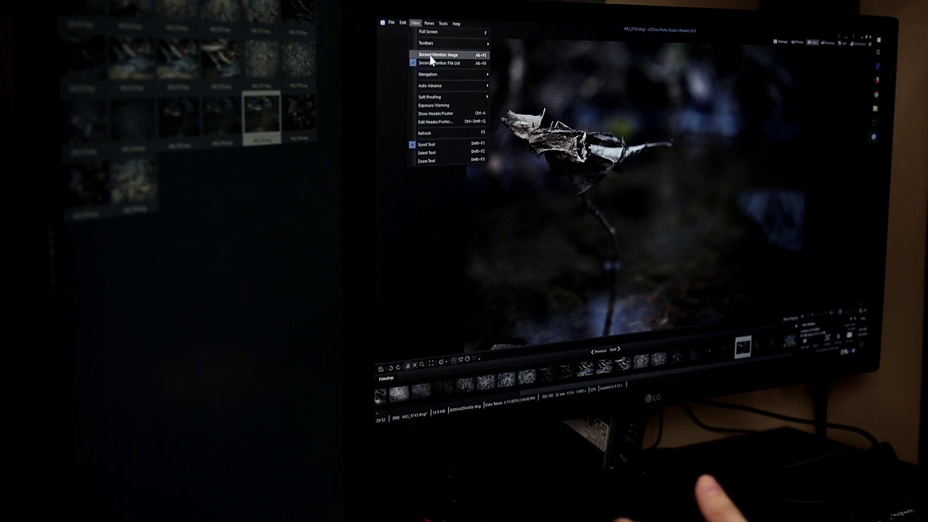
left_click(435, 57)
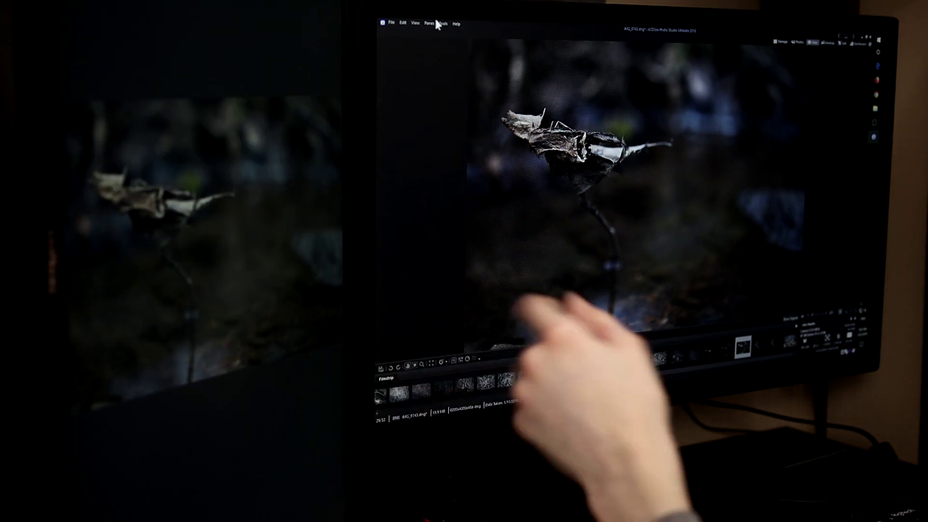
left_click(415, 23)
mouse_move(442, 24)
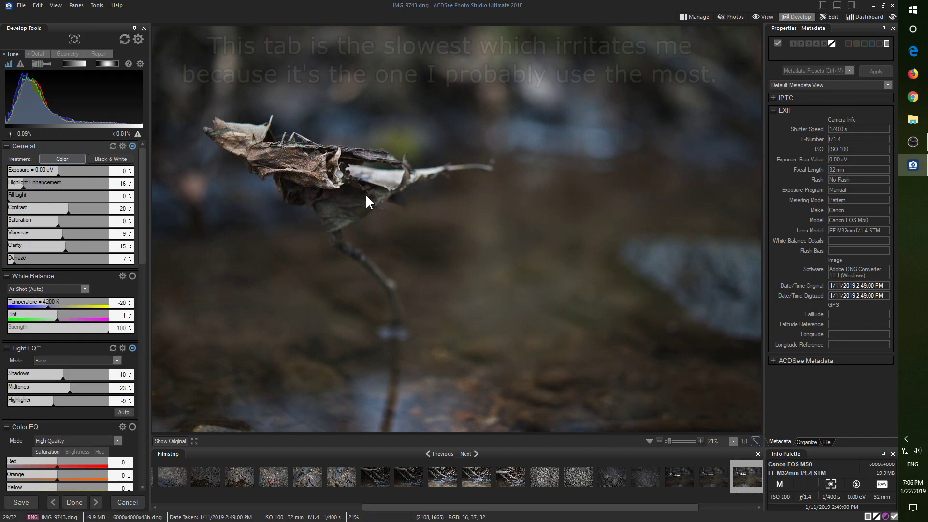
Inspect the leaf at 100% and raise its contrast to 67.
left_click(744, 443)
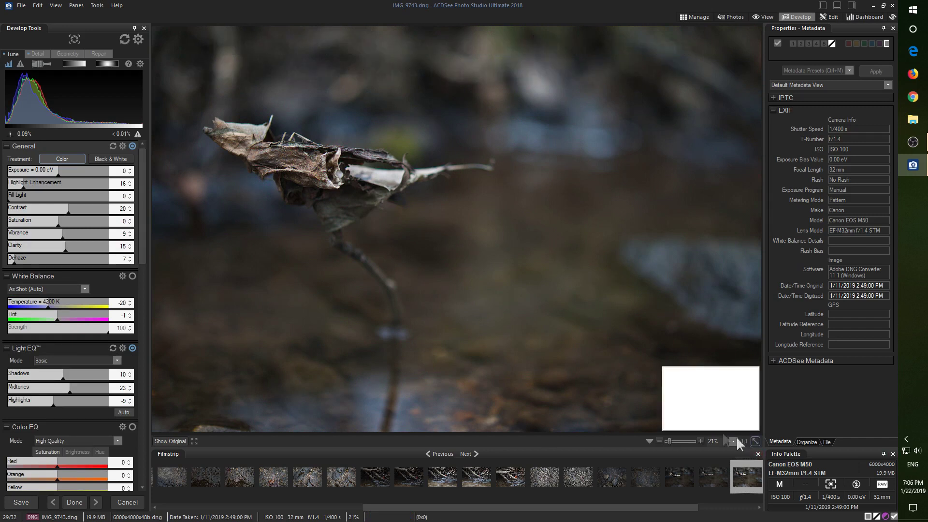
mouse_move(428, 254)
left_mouse_down()
mouse_move(338, 216)
mouse_move(620, 381)
left_mouse_up()
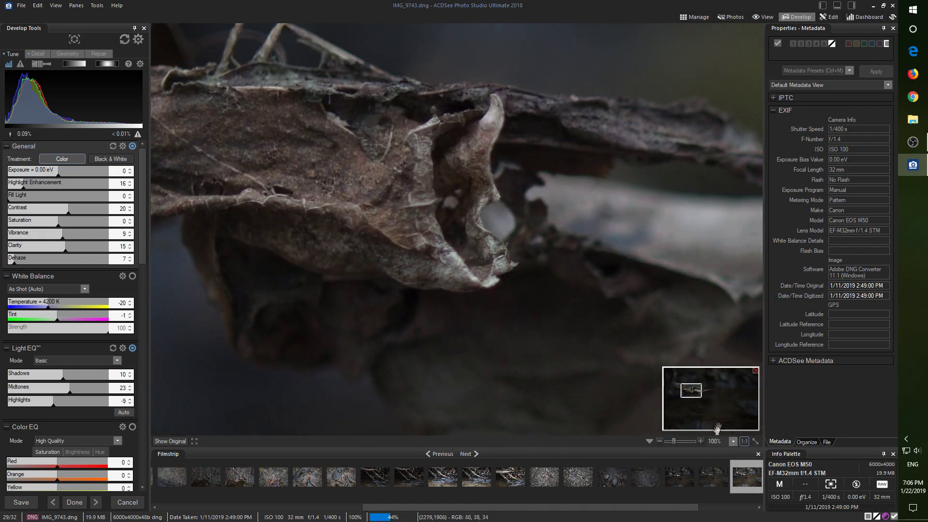
left_click(690, 391)
mouse_move(406, 181)
left_mouse_down()
mouse_move(435, 164)
mouse_move(432, 228)
left_mouse_up()
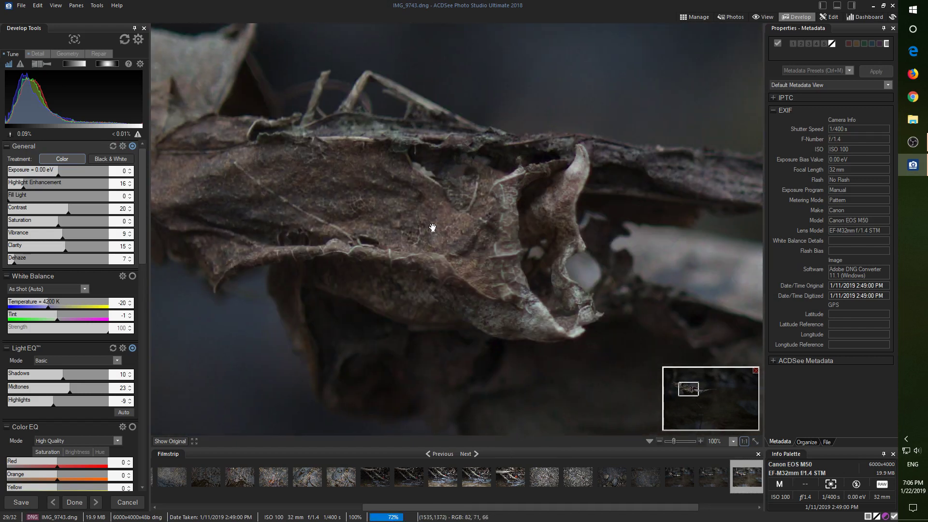
left_click_drag(73, 210, 92, 210)
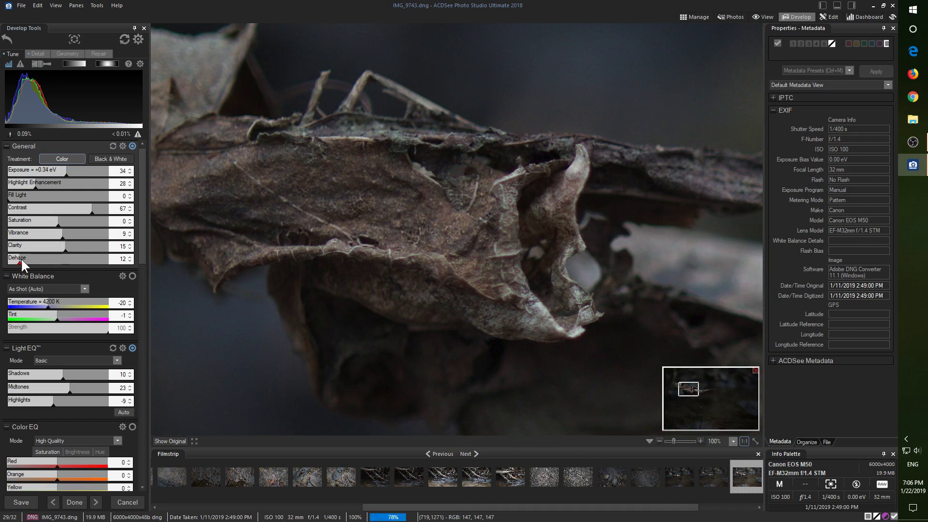
scroll(138, 218, "down", 5)
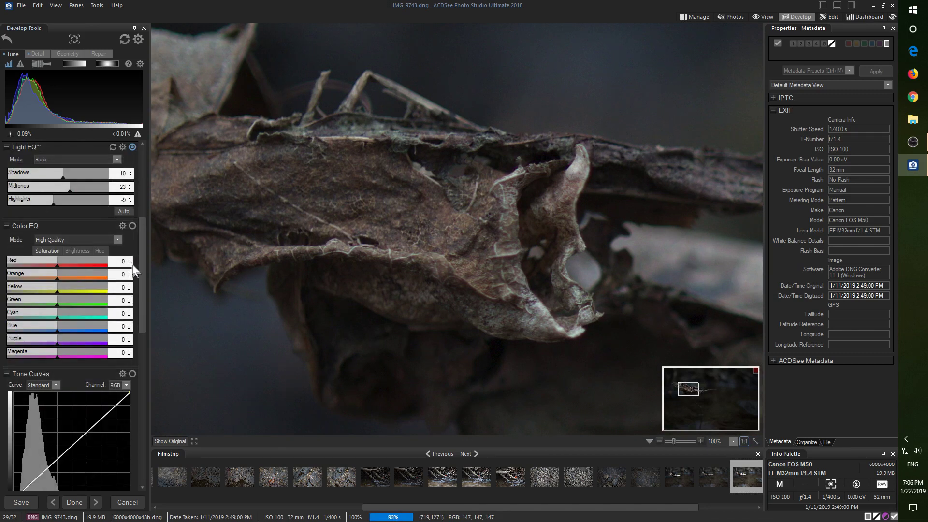
scroll(133, 276, "down", 3)
scroll(135, 311, "down", 3)
scroll(138, 341, "down", 3)
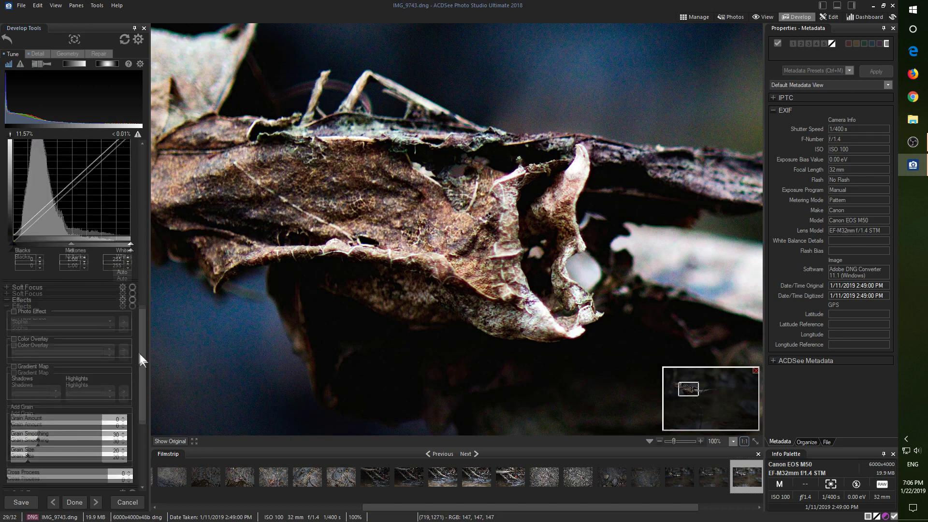
scroll(139, 353, "down", 5)
scroll(143, 409, "down", 3)
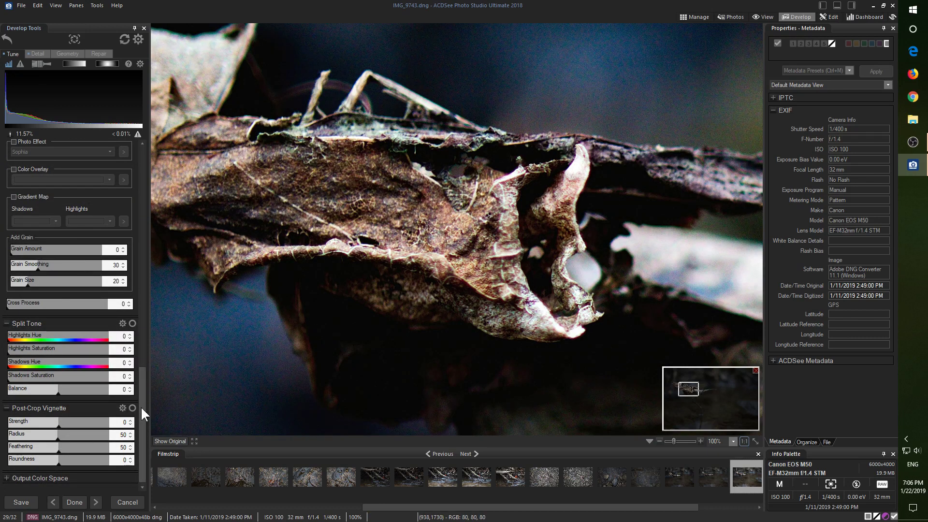
scroll(140, 406, "up", 3)
scroll(133, 355, "up", 3)
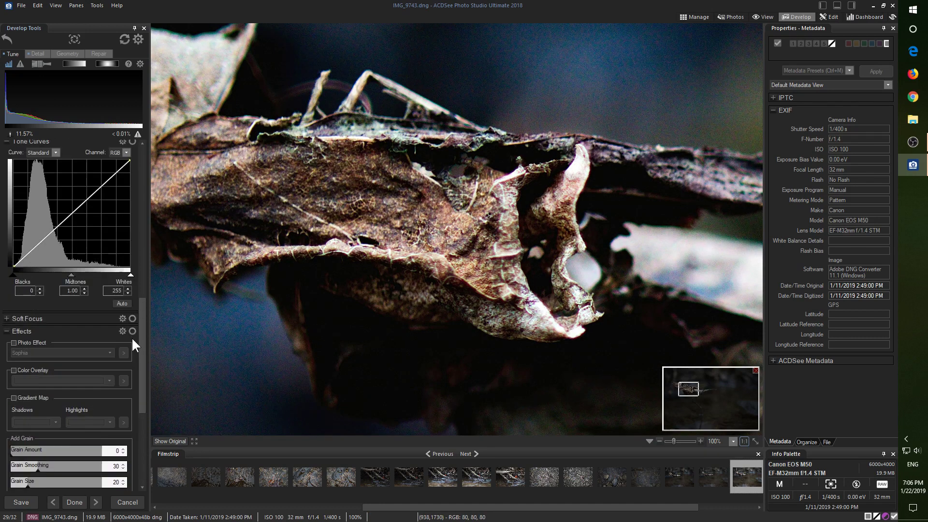
Try the Sophia photo effect on the leaf, then remove it.
left_click(13, 342)
left_click(108, 352)
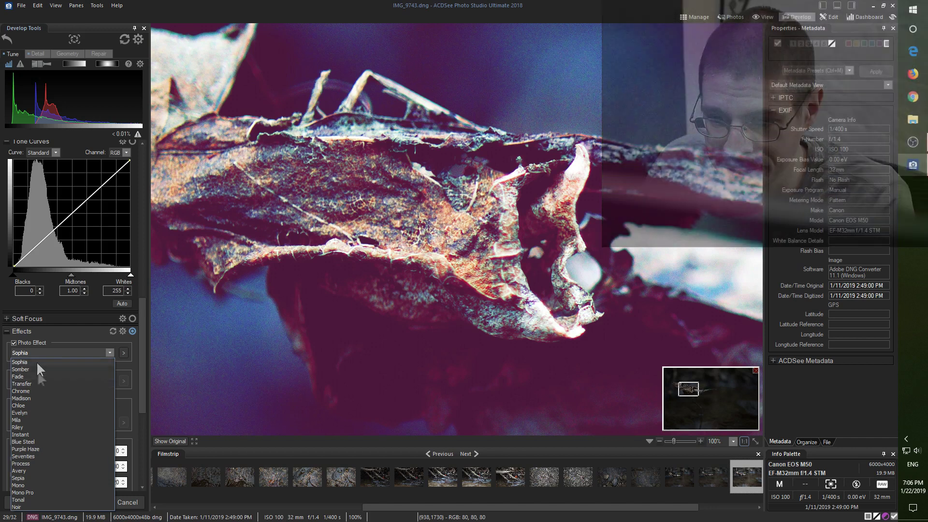
left_click(36, 361)
left_click(13, 342)
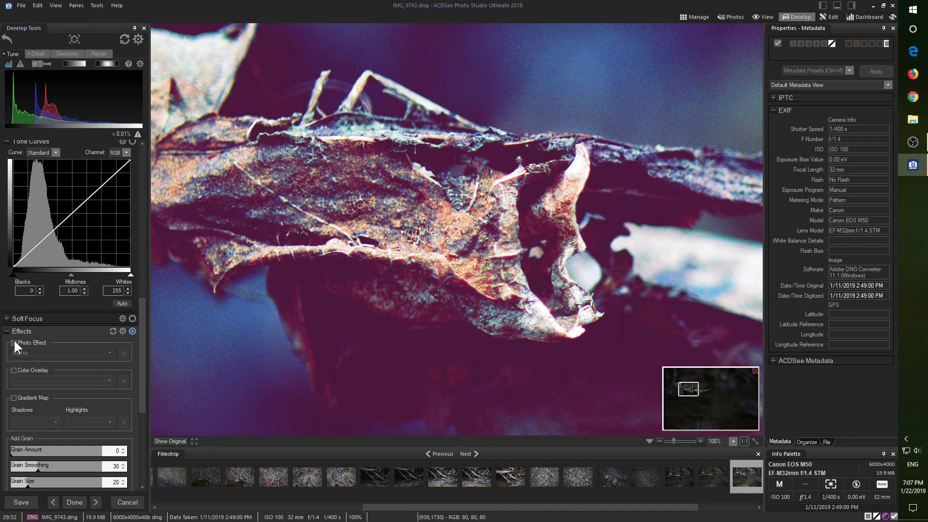
scroll(157, 230, "up", 5)
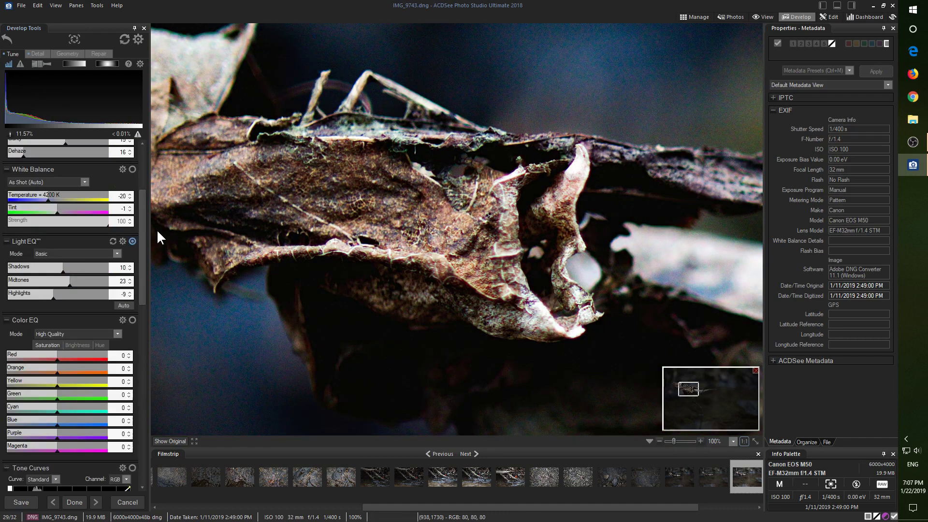
scroll(155, 205, "up", 5)
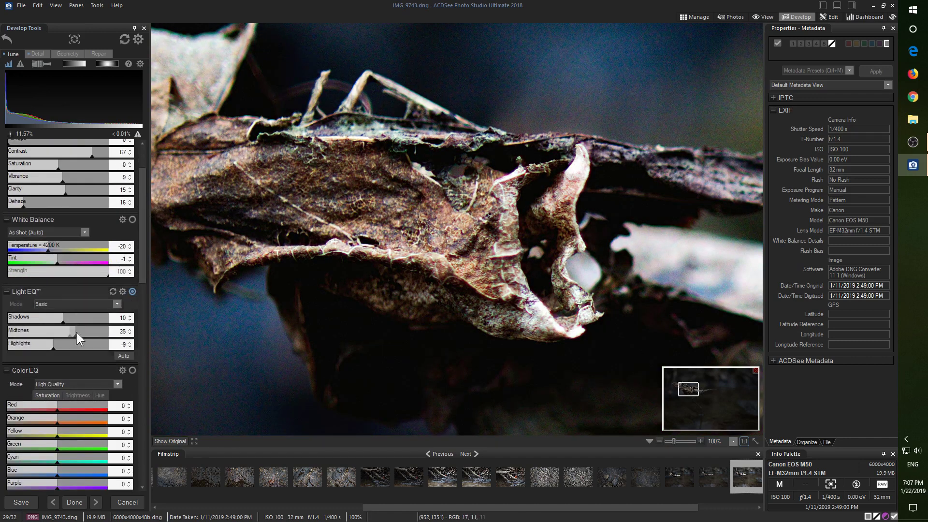
Set Light EQ midtones to 25 and highlights to -1 in Basic mode, keeping As Shot white balance.
left_click_drag(76, 330, 70, 329)
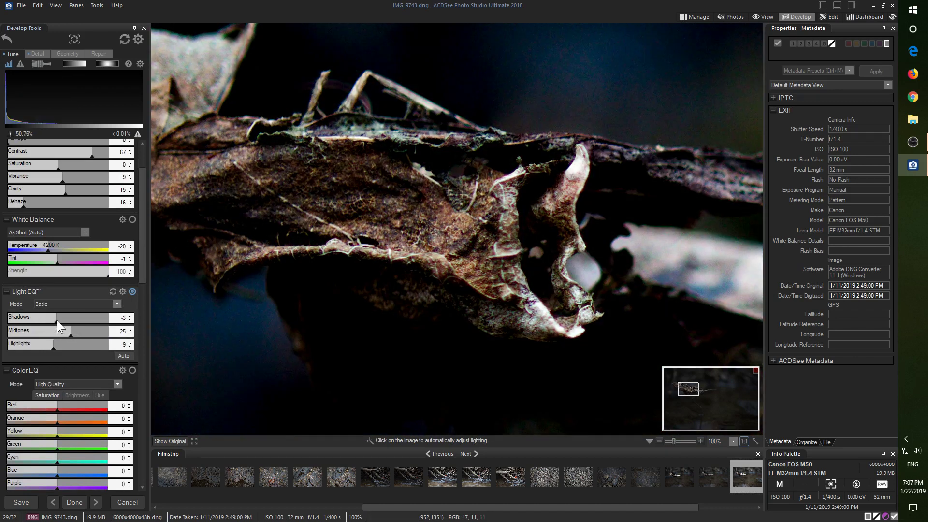
left_click(116, 304)
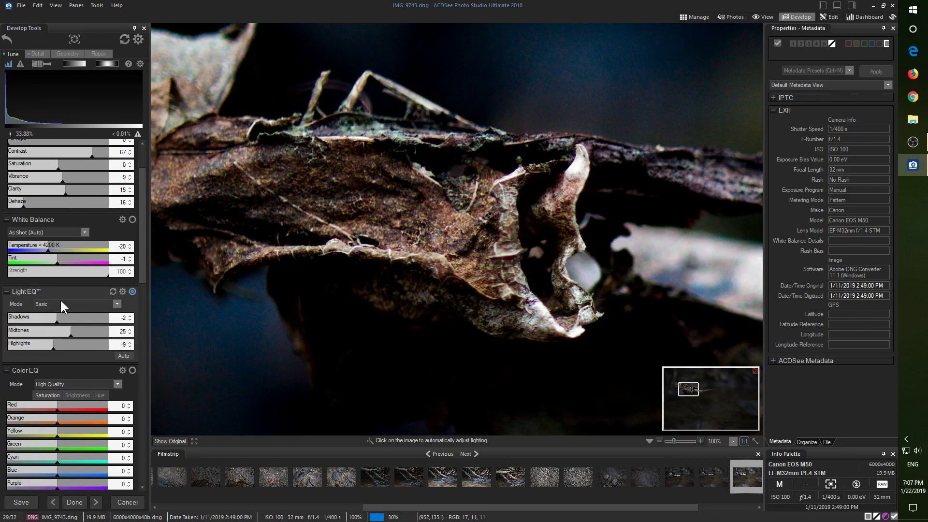
left_click(60, 319)
left_click(116, 304)
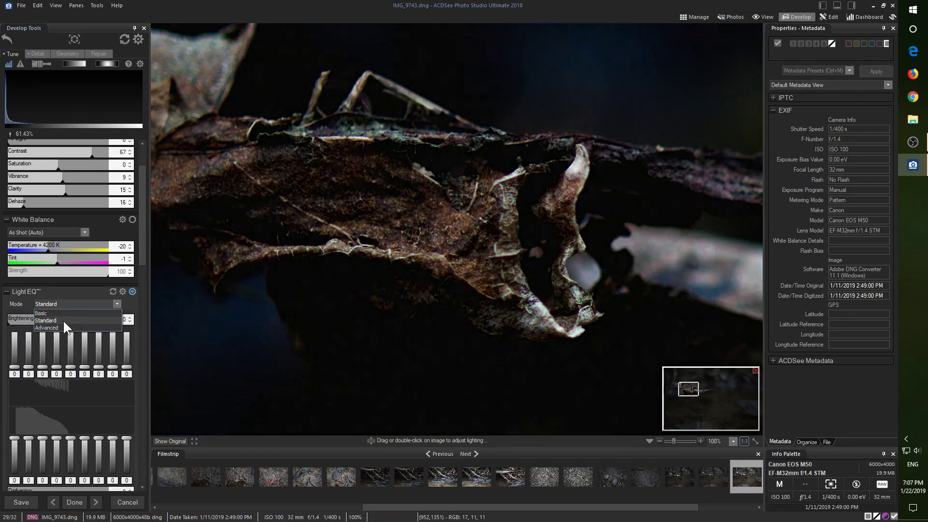
left_click(65, 322)
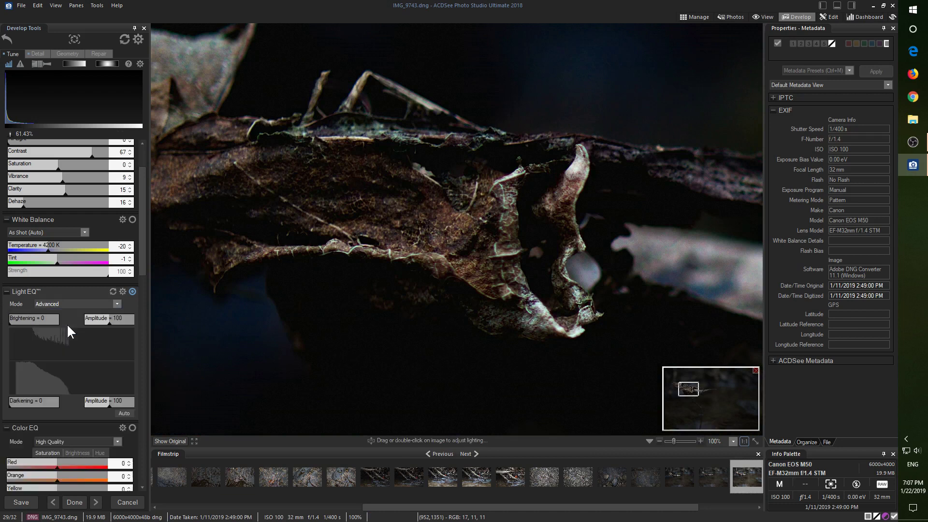
left_click(121, 302)
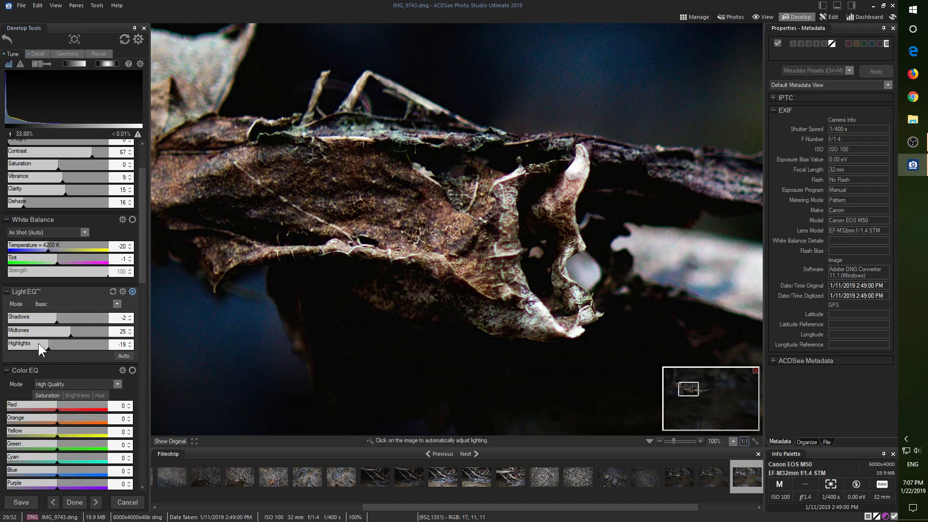
left_click_drag(39, 345, 56, 344)
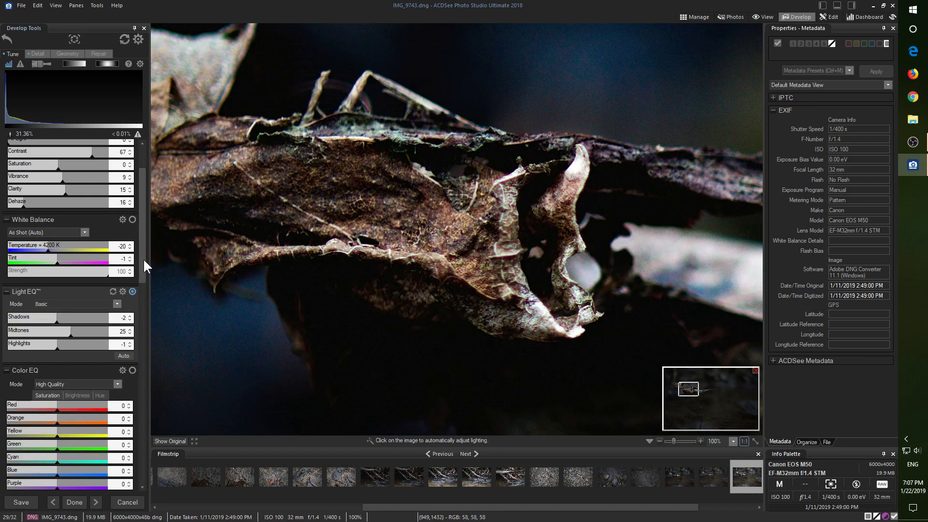
scroll(142, 258, "up", 2)
left_click(84, 276)
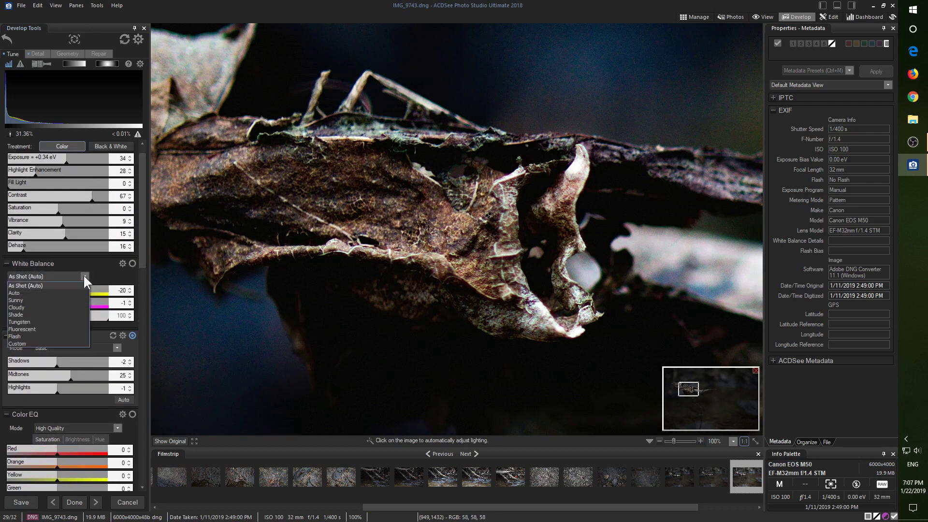
left_click(83, 274)
scroll(79, 96, "up", 1)
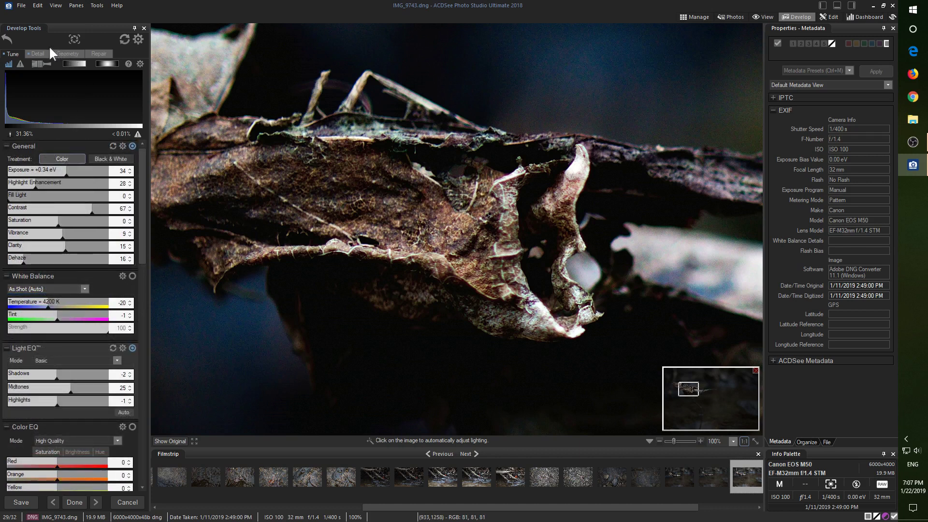
On the Detail tab, set sharpening amount to 36 and noise reduction luminance to 24.
left_click(37, 54)
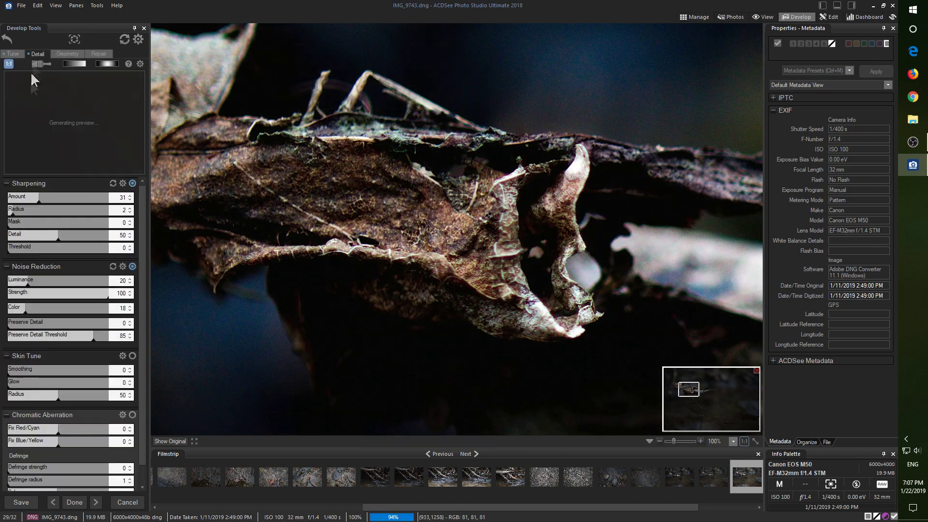
left_click(47, 197)
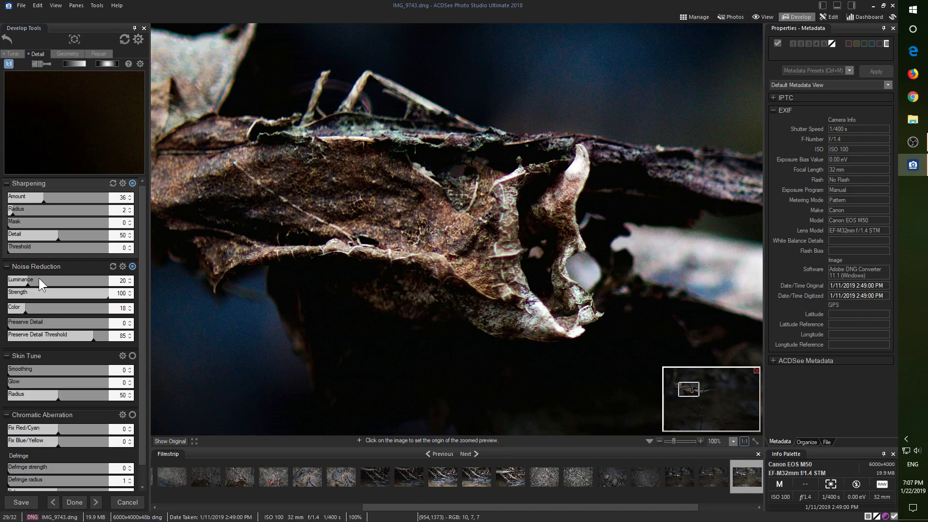
left_click(32, 281)
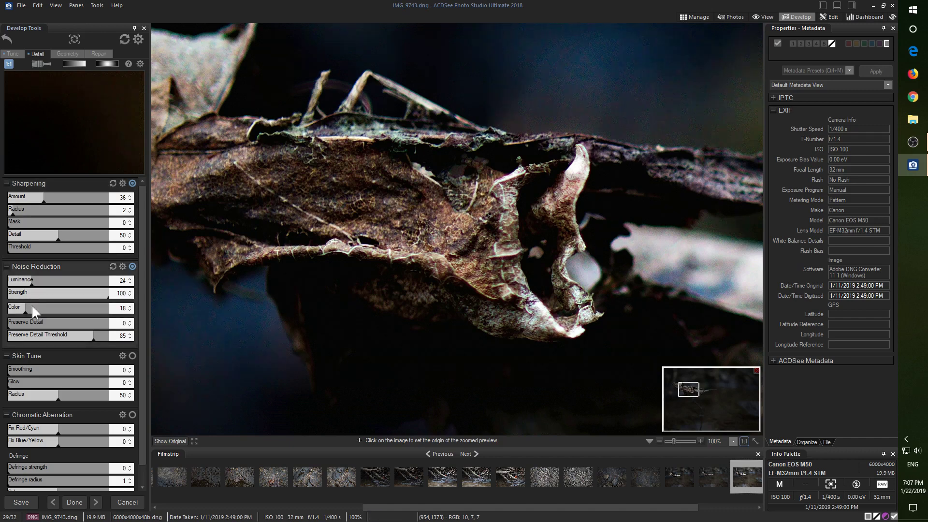
left_click(32, 307)
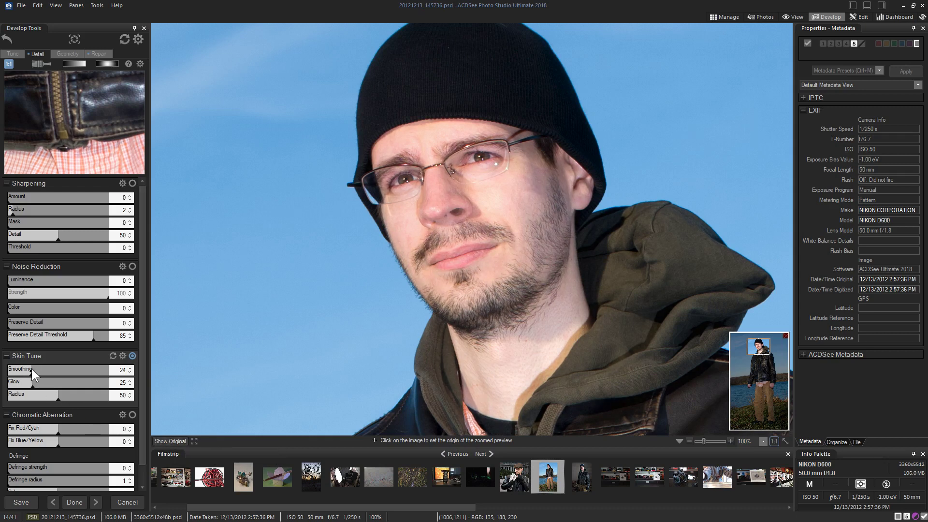
Reduce the portrait's skin glow to 15 and compare it with the unedited original.
left_click_drag(34, 383, 22, 383)
left_click(172, 437)
left_click(173, 439)
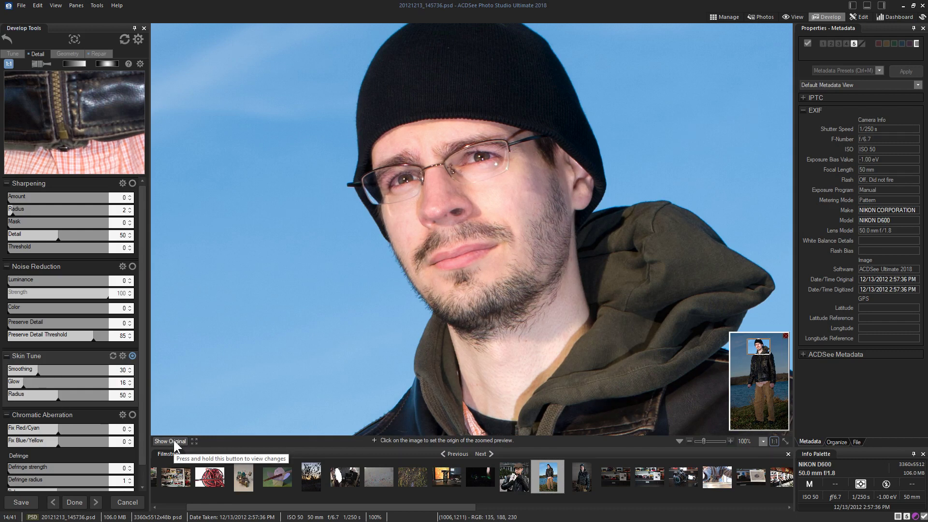
left_click(173, 438)
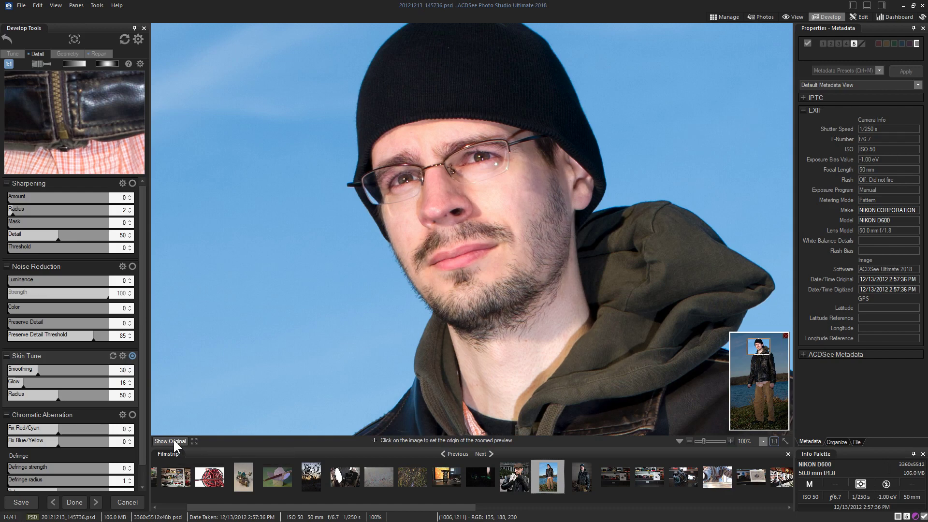
left_click(173, 438)
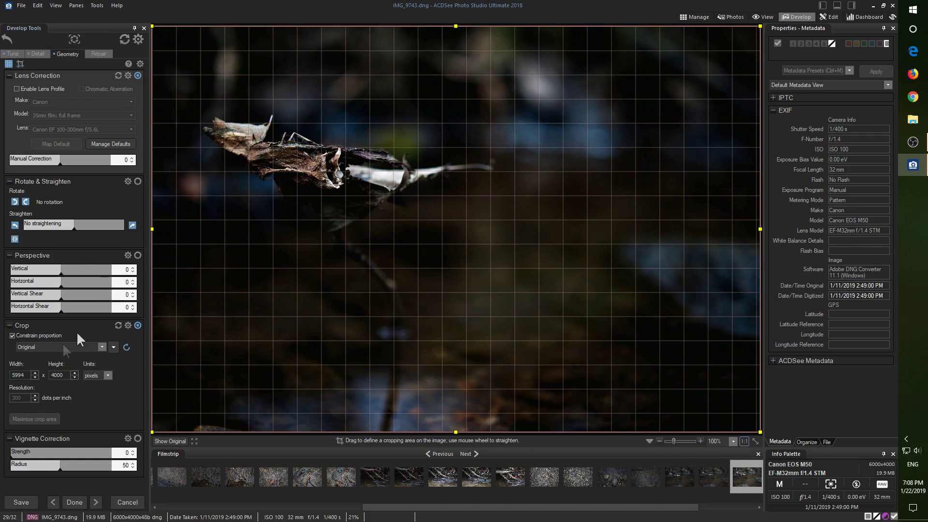
Constrain the leaf photo's crop frame to 16 x 9, giving 6000 × 3380 pixels.
left_click(57, 348)
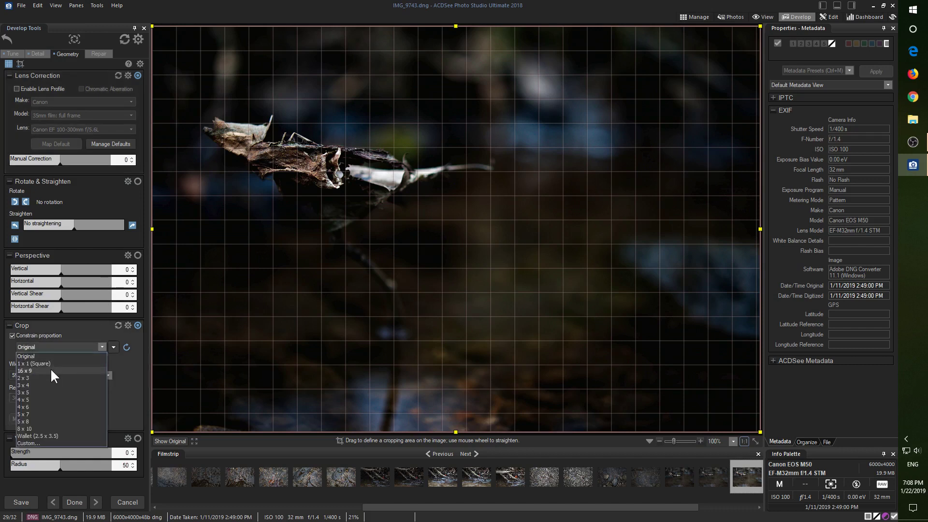
left_click(51, 368)
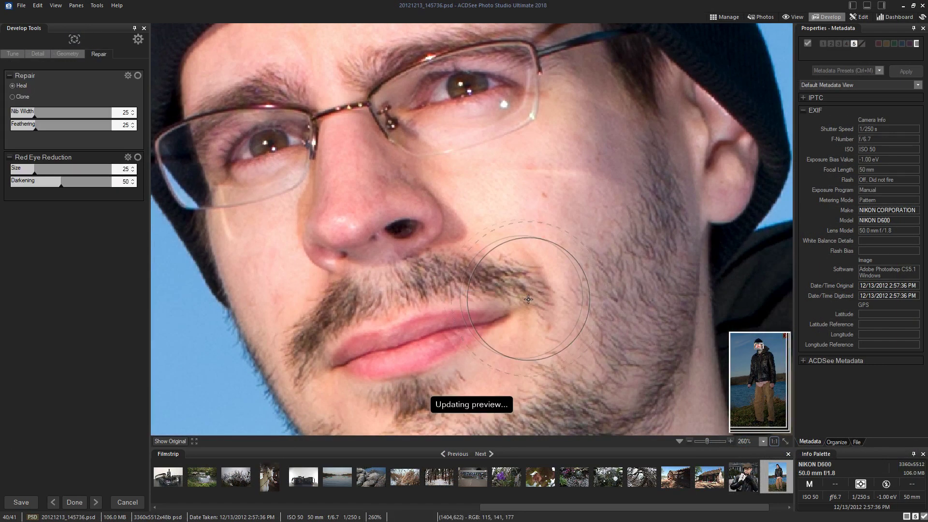
scroll(562, 205, "down", 5)
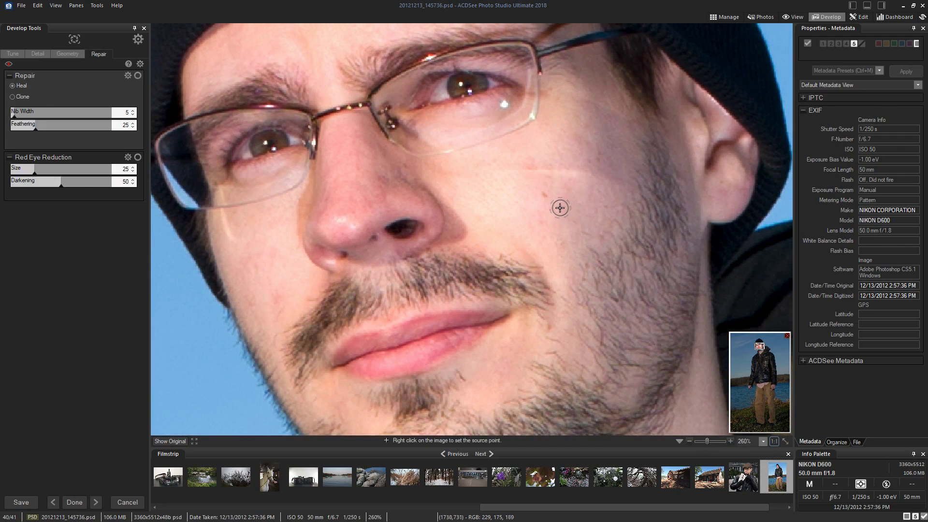
scroll(558, 208, "down", 5)
scroll(554, 209, "down", 4)
Heal the red blemish and the light scratch on the man's cheek with nib width 5.
left_click(543, 196)
left_click(530, 173)
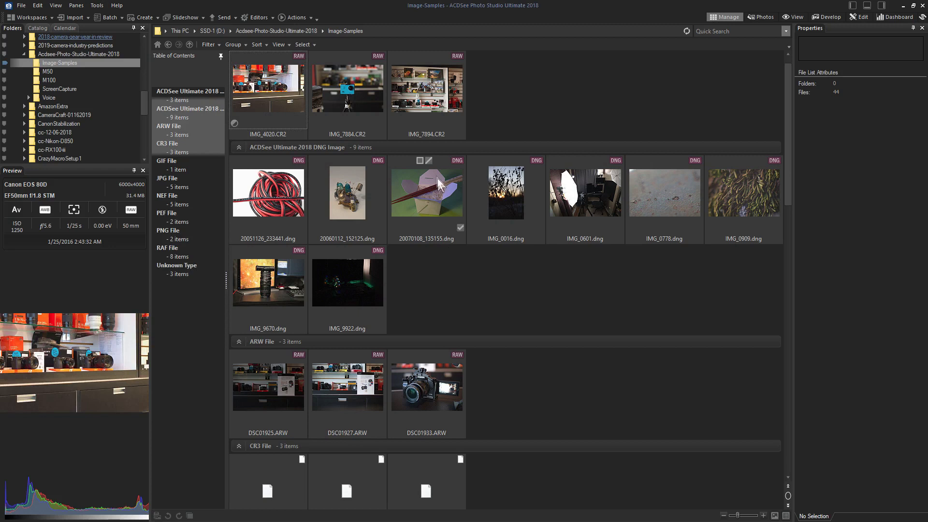
Review the Database options page, then confirm embedding ACDSee metadata into the files.
left_click(97, 5)
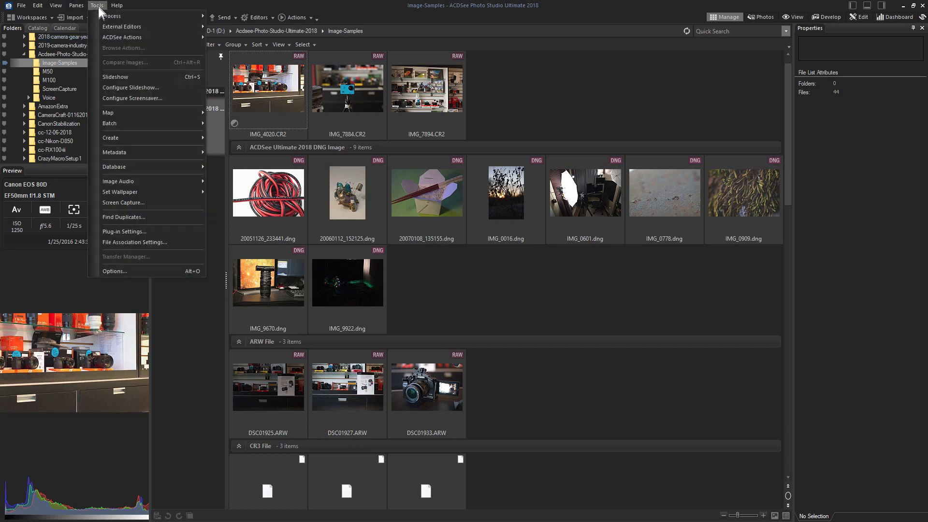
left_click(120, 271)
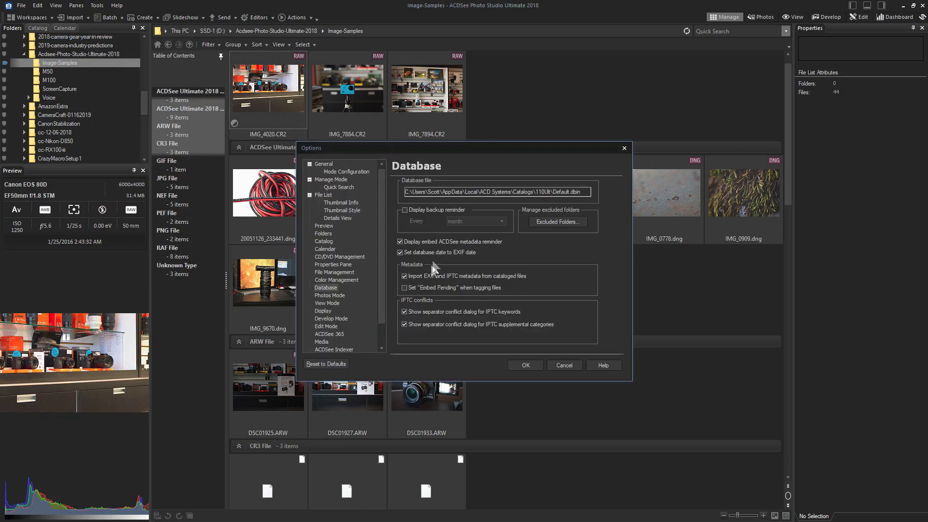
left_click(526, 365)
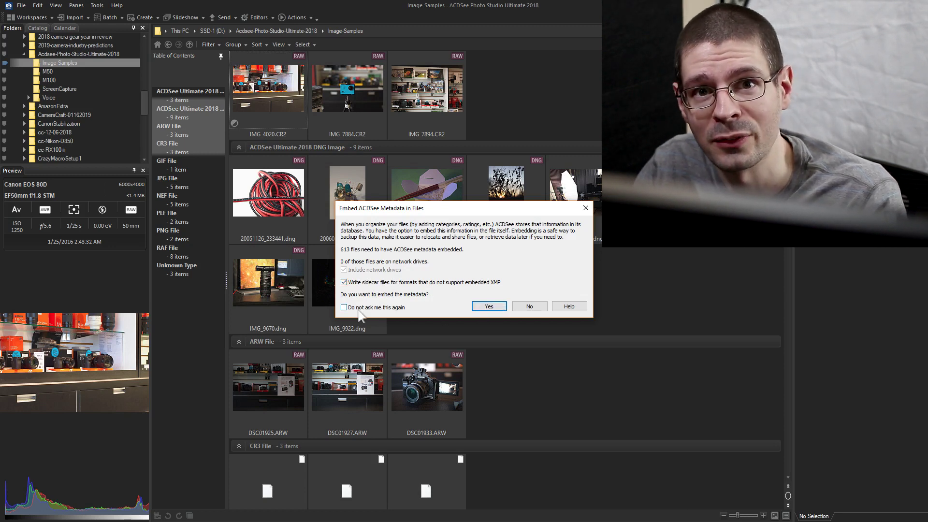
left_click(489, 306)
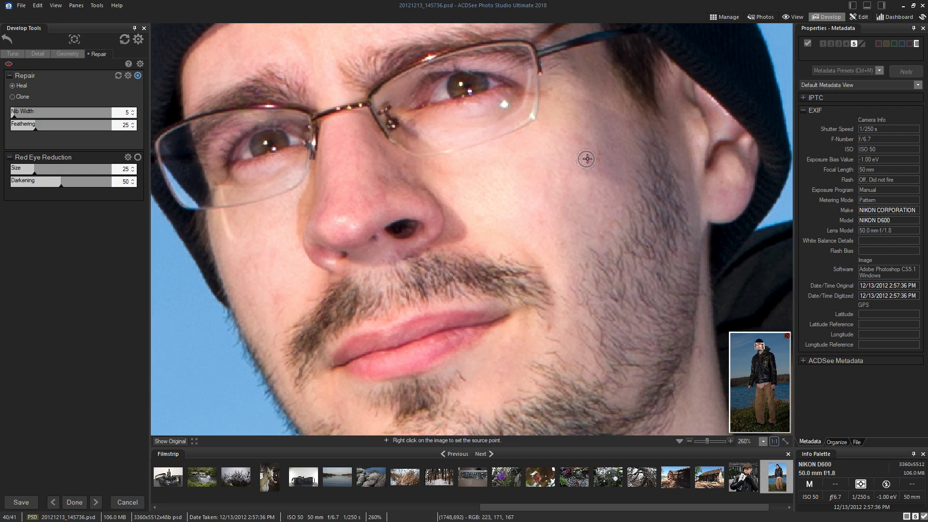
Undo a trial cheek heal, then clone water texture over the river-rock patch.
left_click_drag(573, 157, 610, 156)
key("ctrl+z")
scroll(538, 226, "down", 1)
scroll(548, 227, "up", 1)
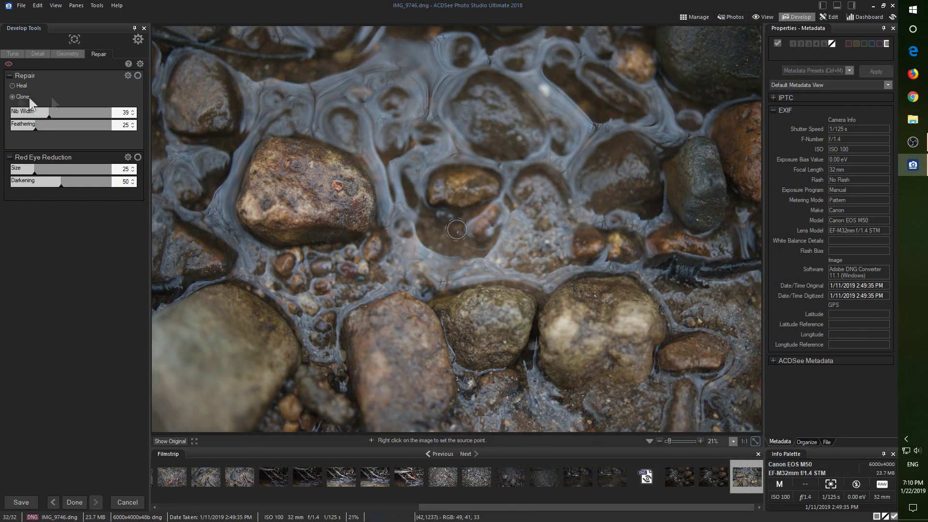
left_click(15, 97)
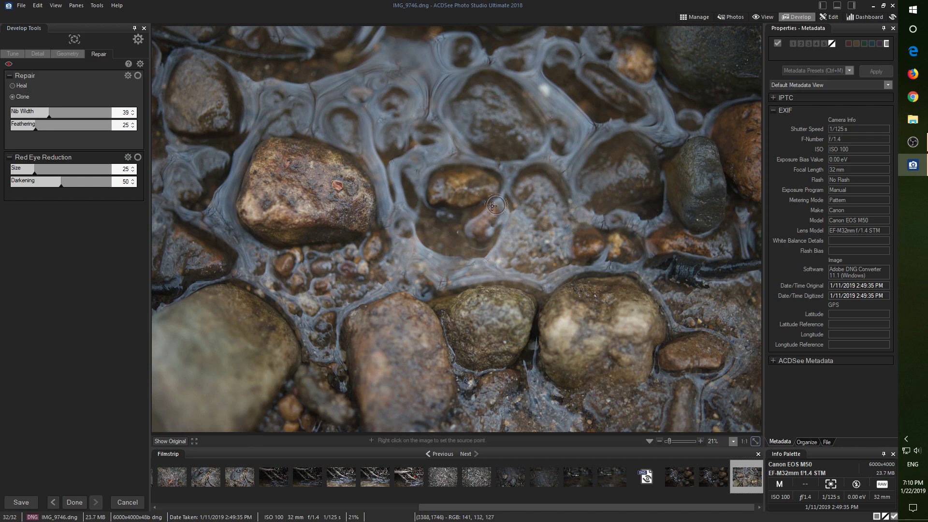
scroll(435, 174, "up", 2)
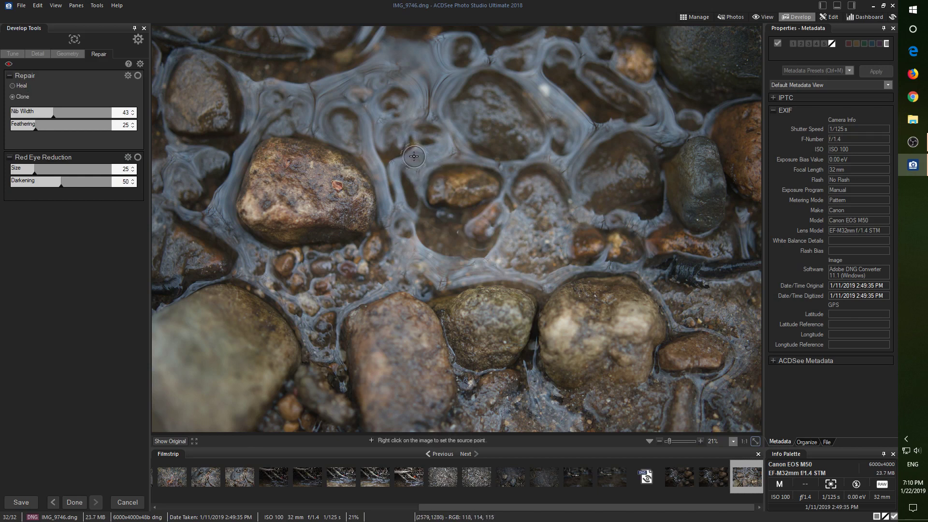
right_click(417, 192)
mouse_move(435, 171)
left_mouse_down()
mouse_move(453, 196)
mouse_move(497, 189)
mouse_move(471, 178)
mouse_move(478, 196)
mouse_move(463, 191)
left_mouse_up()
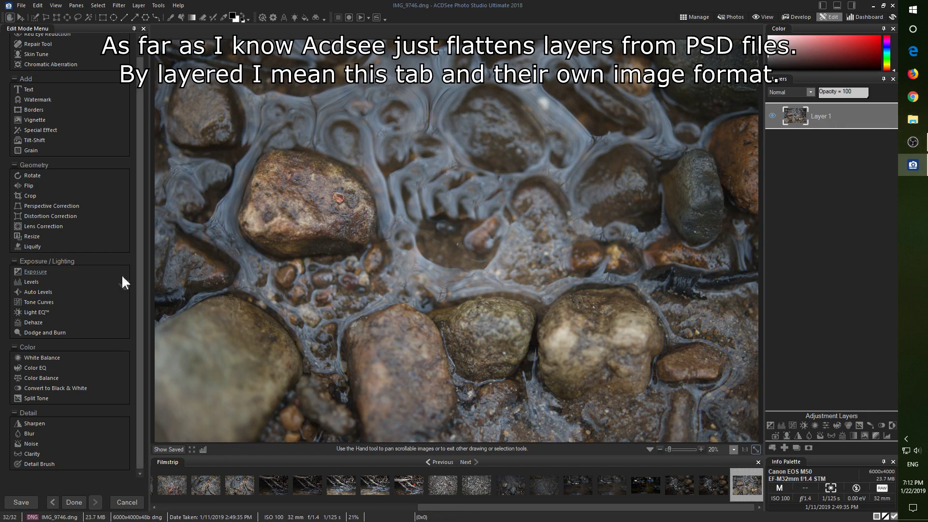
scroll(142, 182, "up", 1)
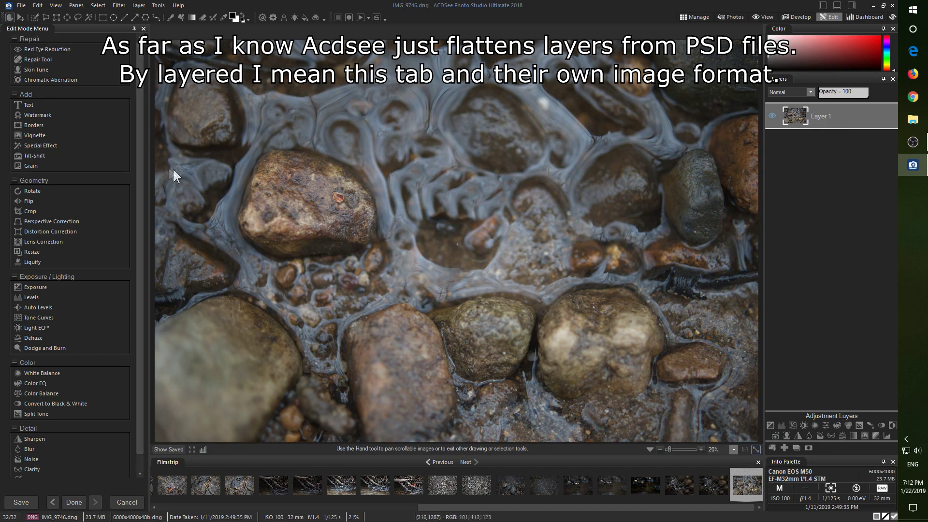
scroll(139, 157, "down", 1)
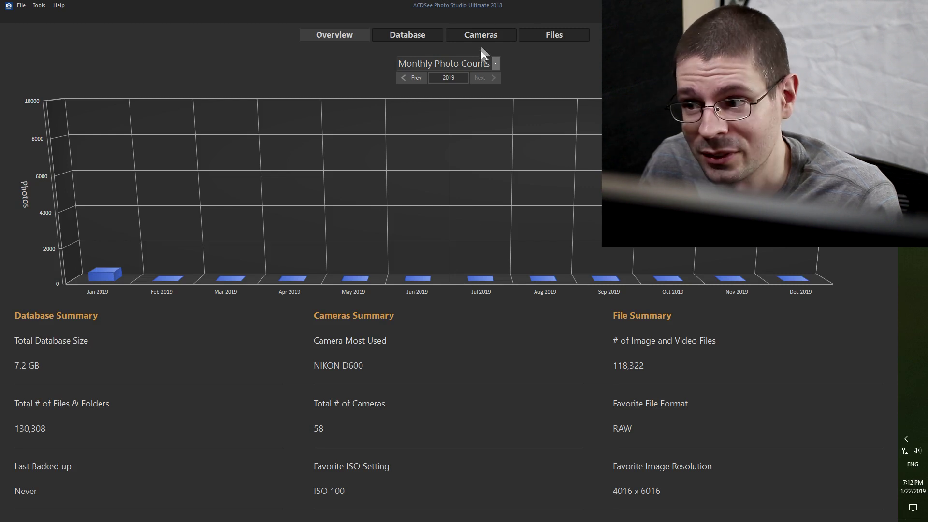
Chart Yearly Photo Counts, then view the Database and Cameras statistics pages.
left_click(485, 64)
left_click(439, 77)
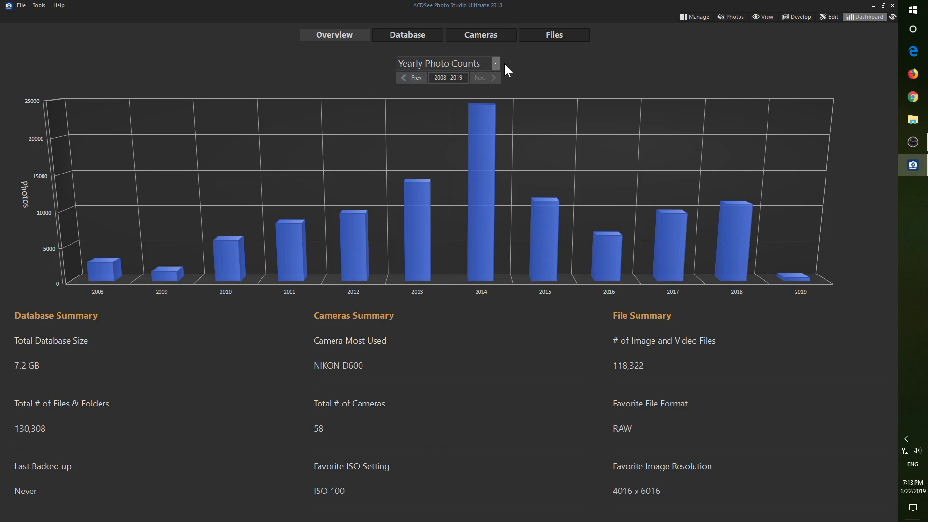
left_click(402, 34)
left_click(460, 37)
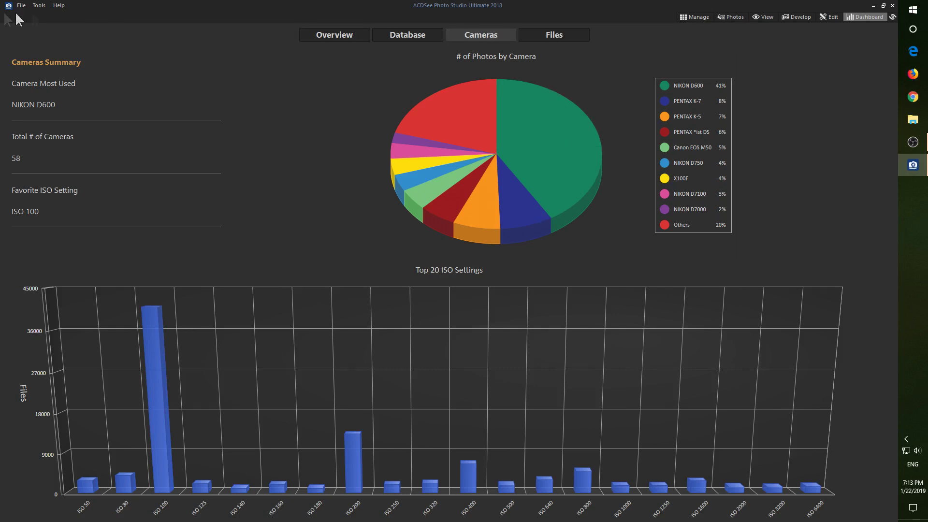
Switch to Manage mode to browse the M50Photos folder's 32 DNG photos.
left_click(699, 16)
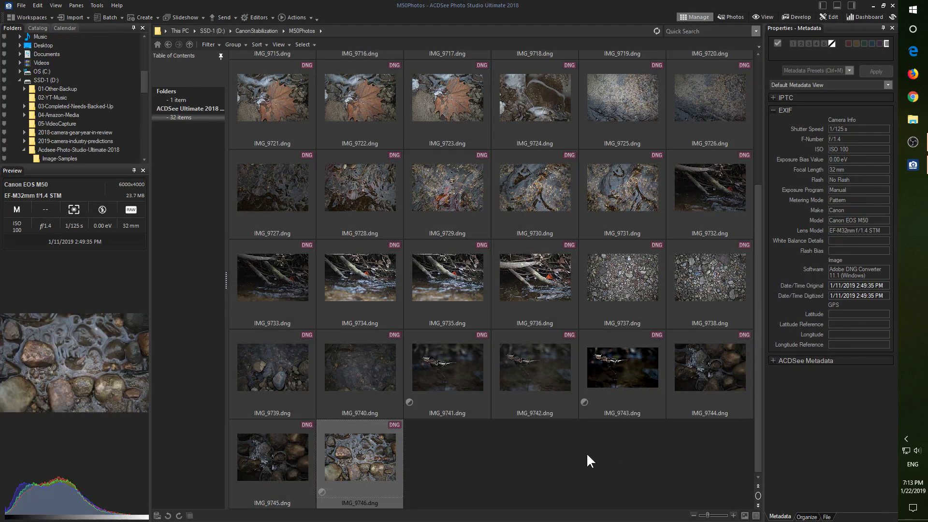